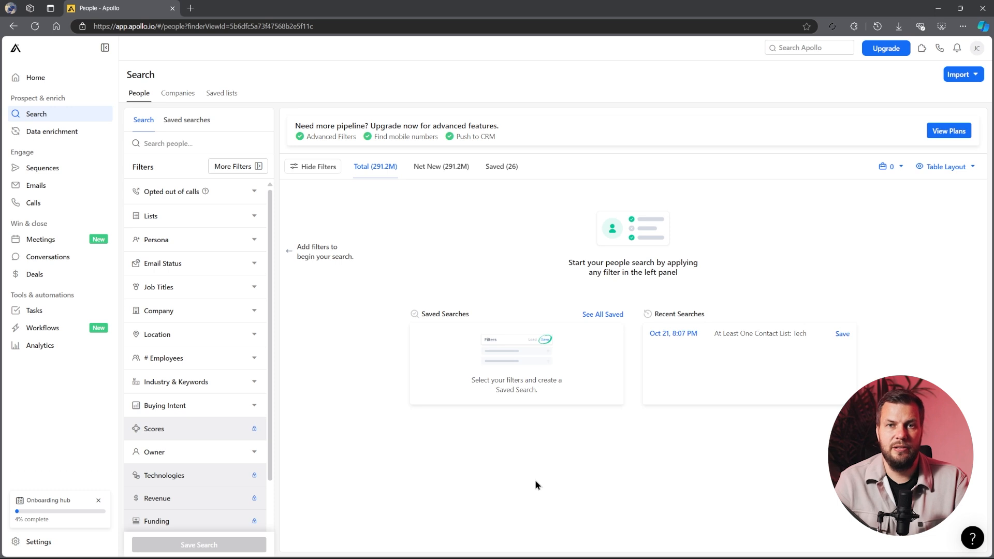
# Open the people search and enter "Managers" as the people search text
pyautogui.click(38, 119)
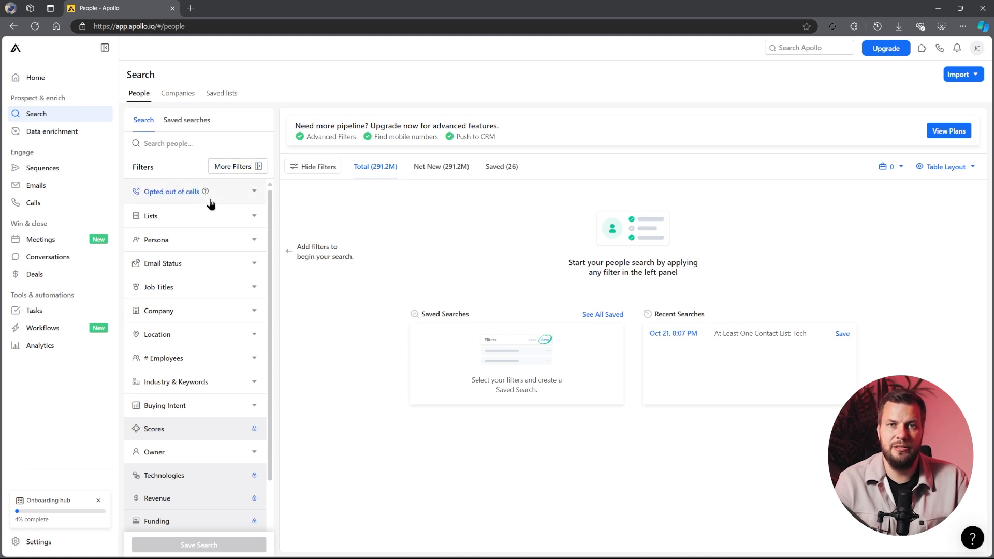
pyautogui.scroll(-2, 207, 233)
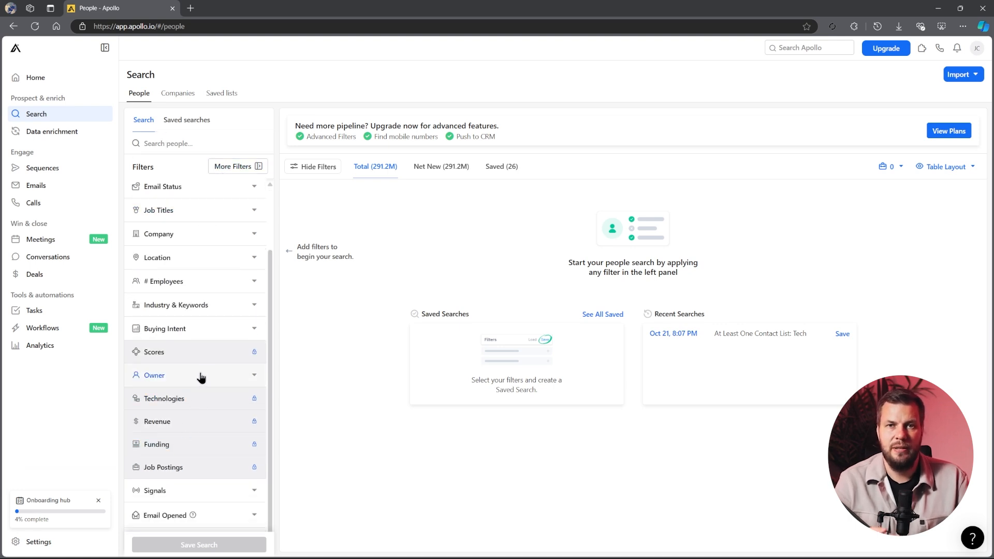
pyautogui.scroll(2, 201, 377)
pyautogui.click(180, 138)
pyautogui.write('Managers')
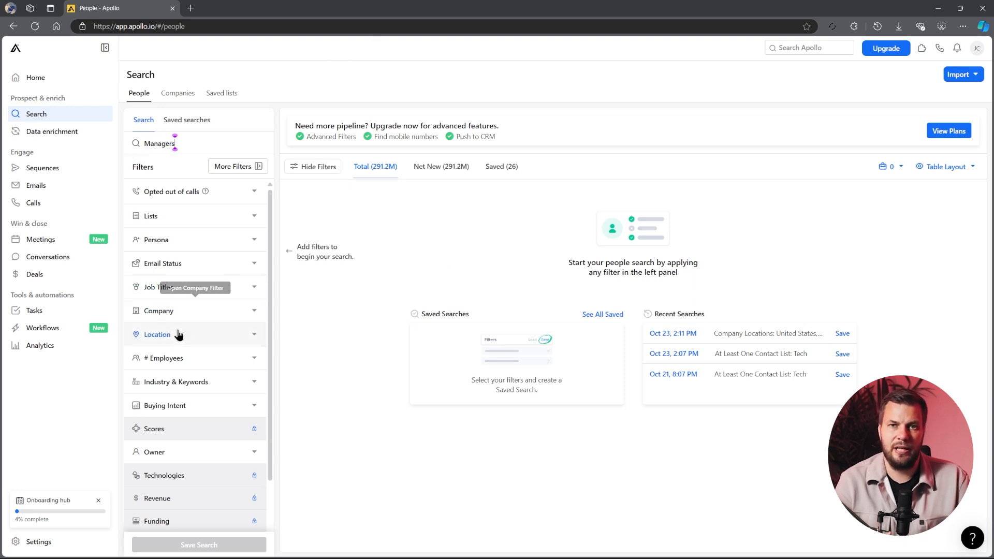
# Filter the people search by the accounting industry
pyautogui.click(188, 383)
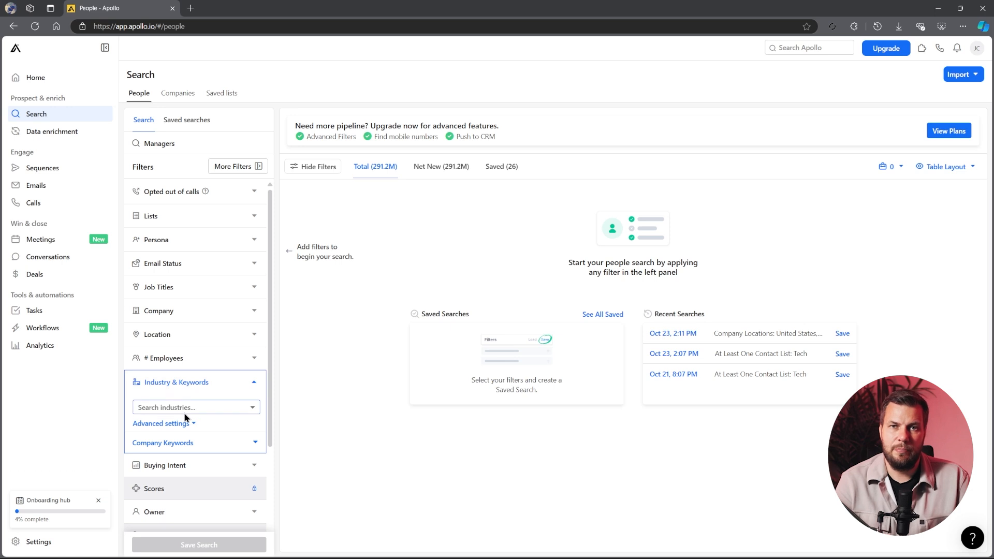
pyautogui.click(185, 407)
pyautogui.click(165, 427)
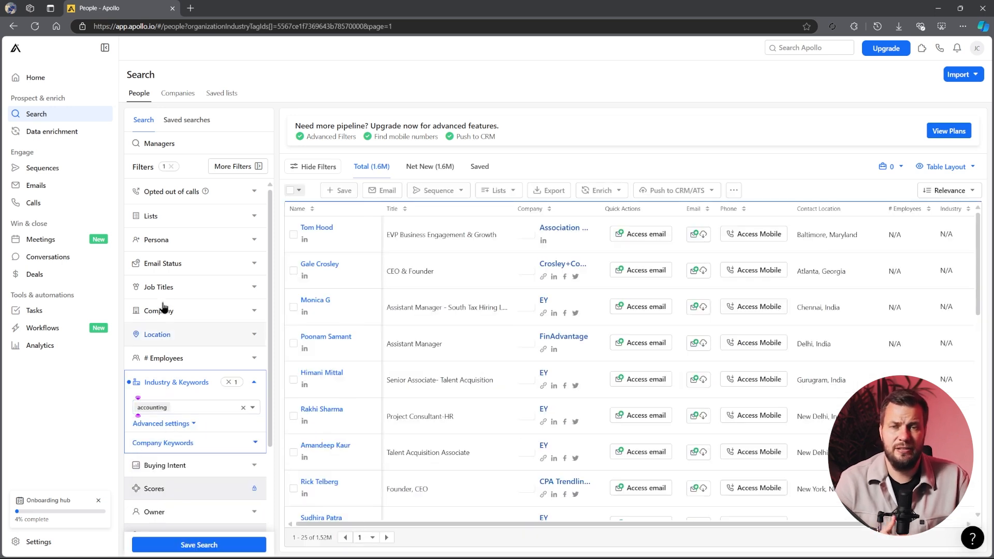
# Include the job title "manager" and restrict the contact location to United States
pyautogui.click(165, 288)
pyautogui.click(193, 331)
pyautogui.click(168, 352)
pyautogui.click(215, 291)
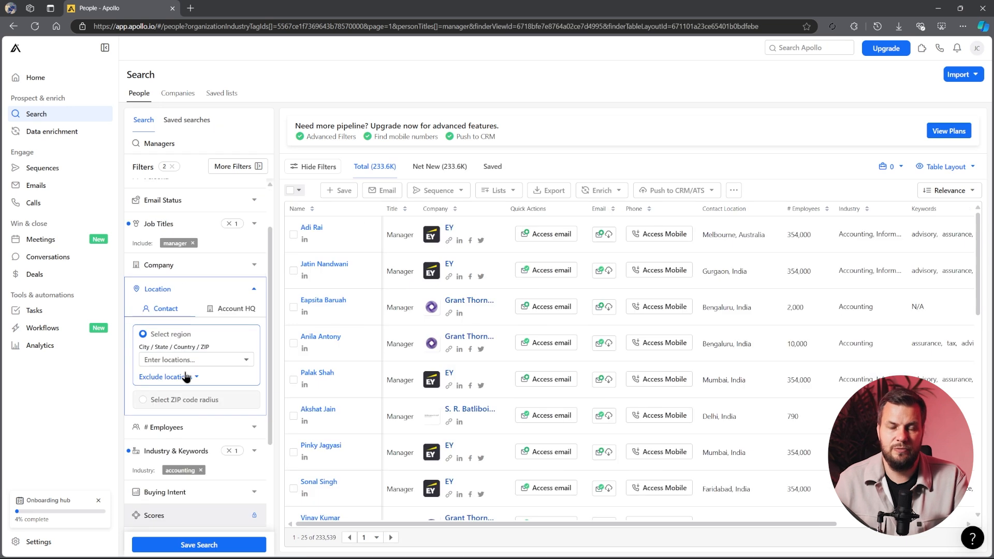
pyautogui.click(187, 360)
pyautogui.click(172, 380)
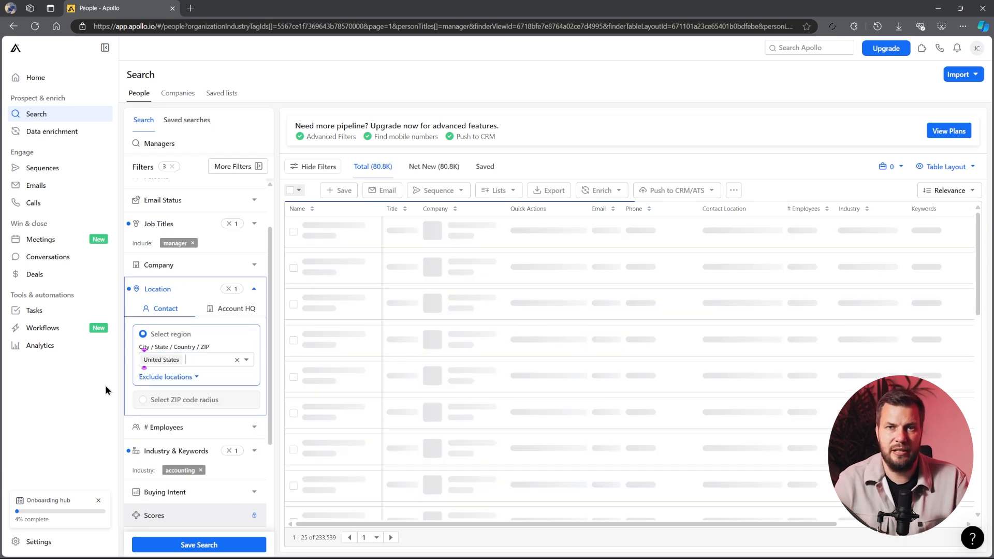
# Limit the number of employees to 1-10 and choose to save the filters as a new search named "Accountants"
pyautogui.click(160, 427)
pyautogui.click(143, 373)
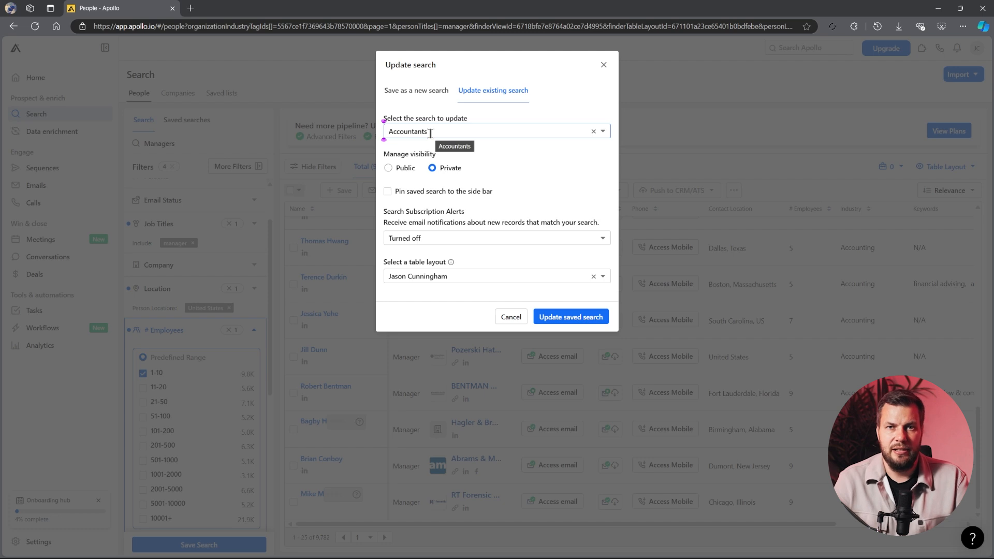
pyautogui.click(432, 91)
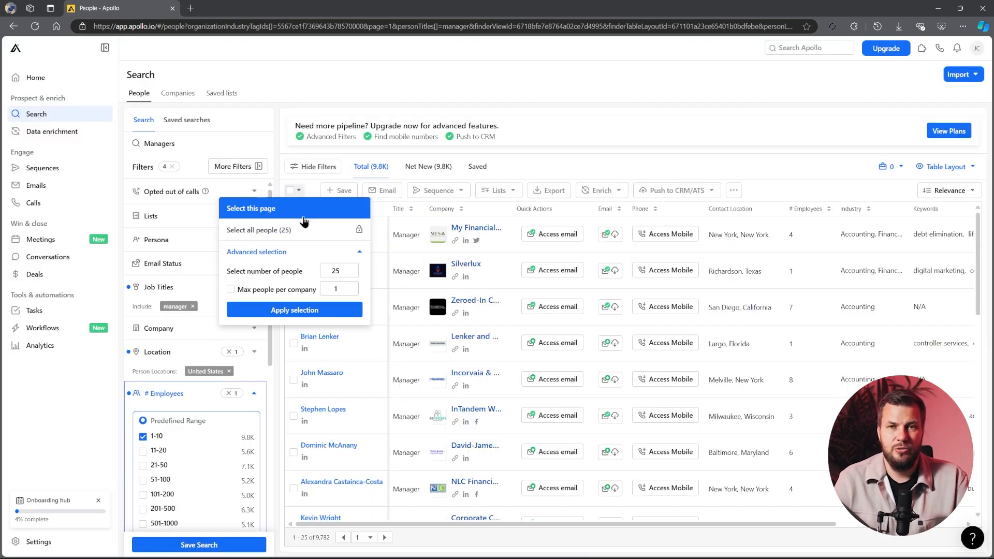
# Select all 25 people on the first results page and add them to a new list named "Accountants List"
pyautogui.click(279, 204)
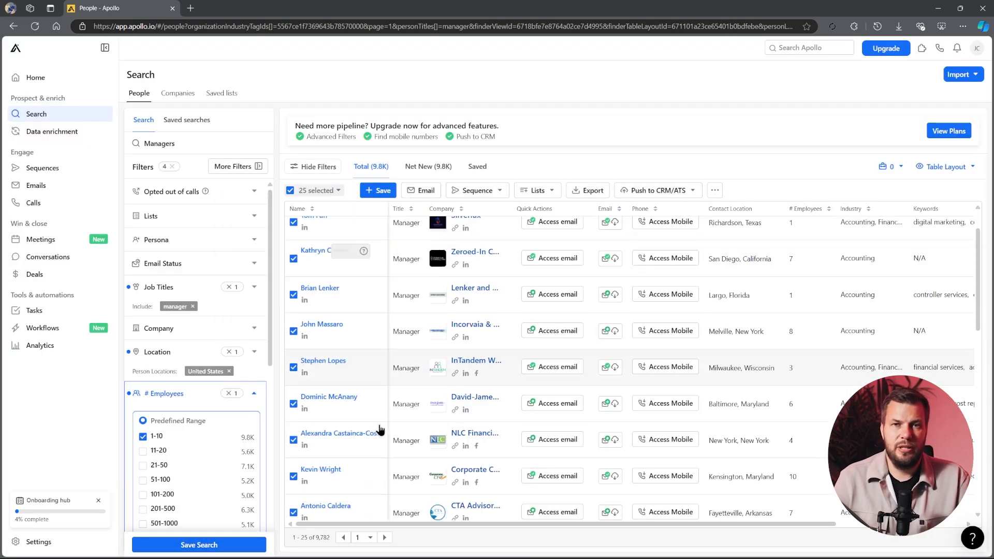
pyautogui.scroll(-10, 381, 430)
pyautogui.click(538, 190)
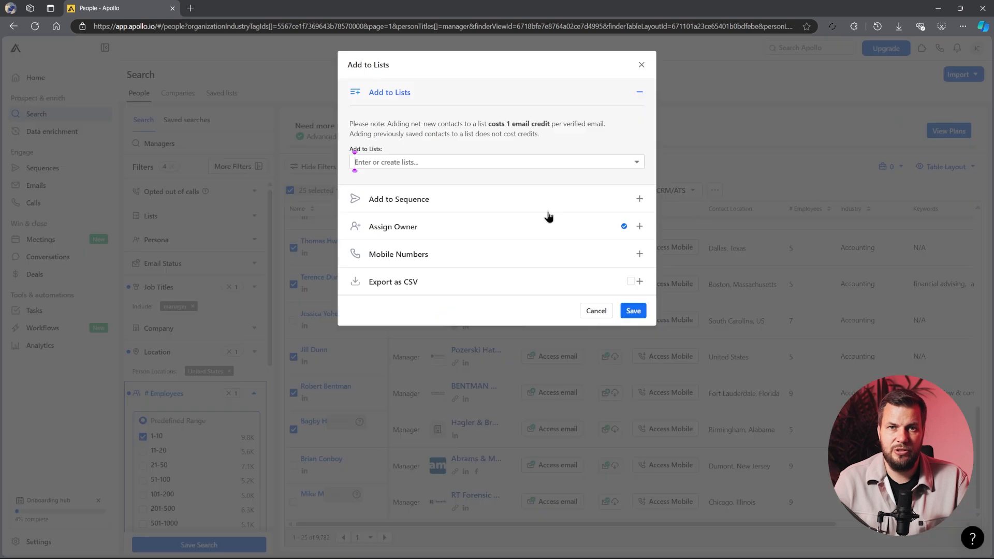
pyautogui.click(434, 163)
pyautogui.write('Acc')
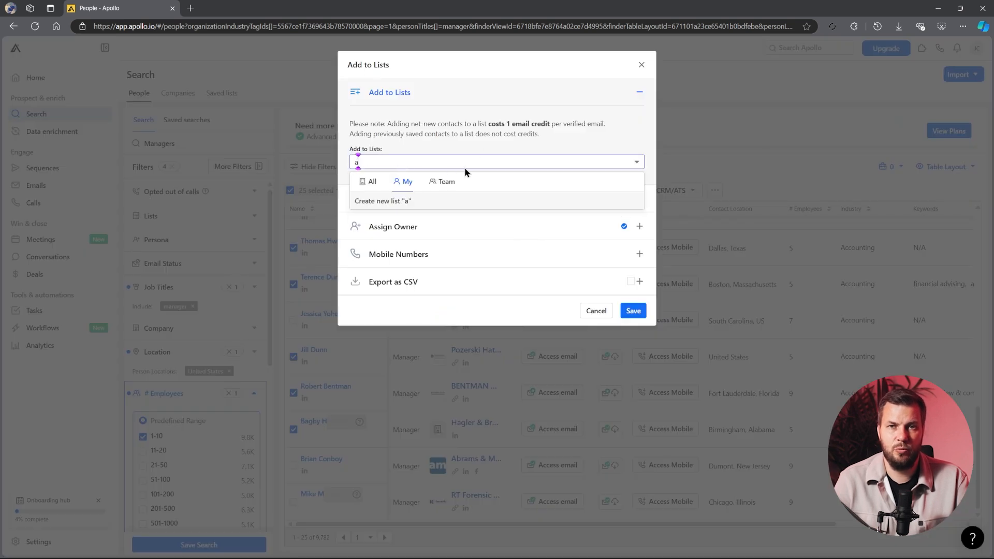
pyautogui.write('ountants List')
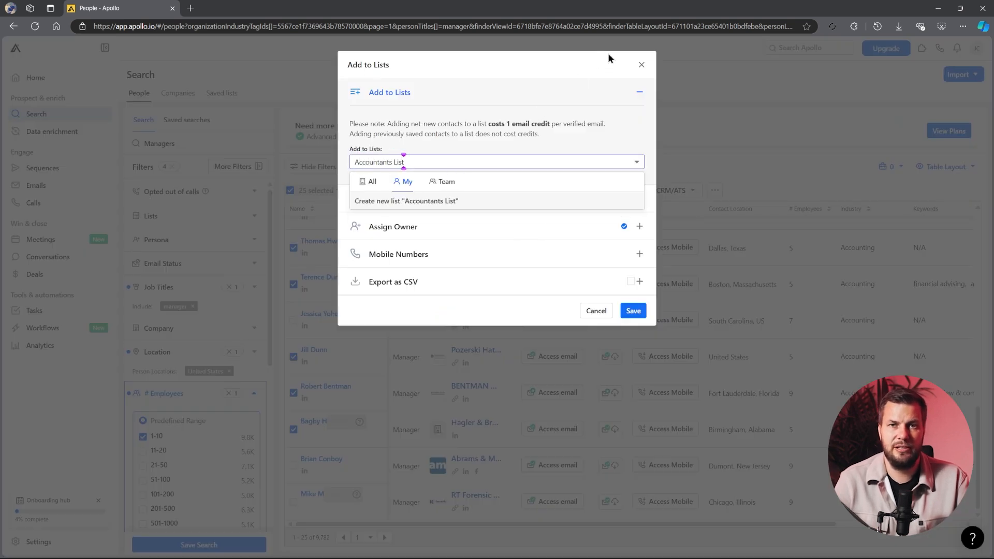
pyautogui.press('Return')
pyautogui.click(629, 311)
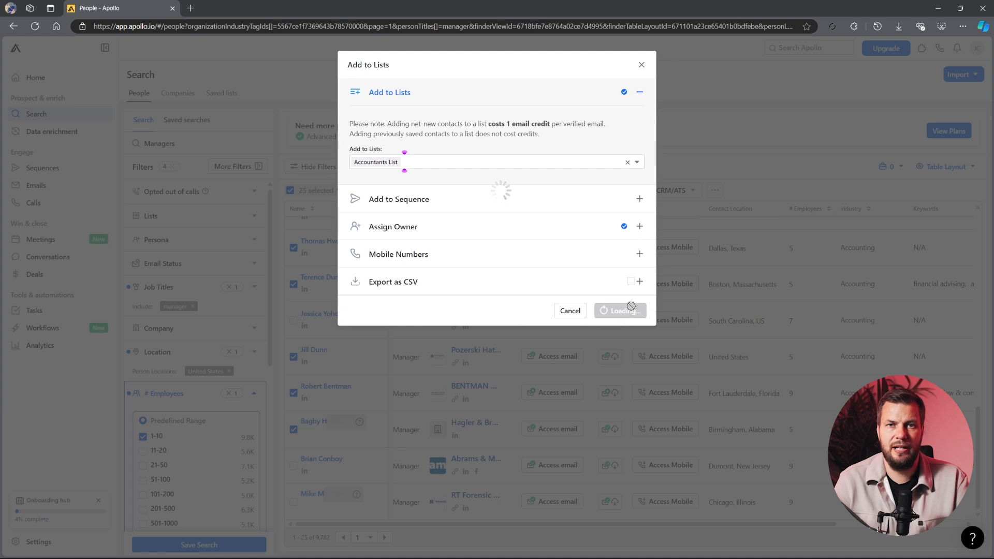
pyautogui.click(877, 100)
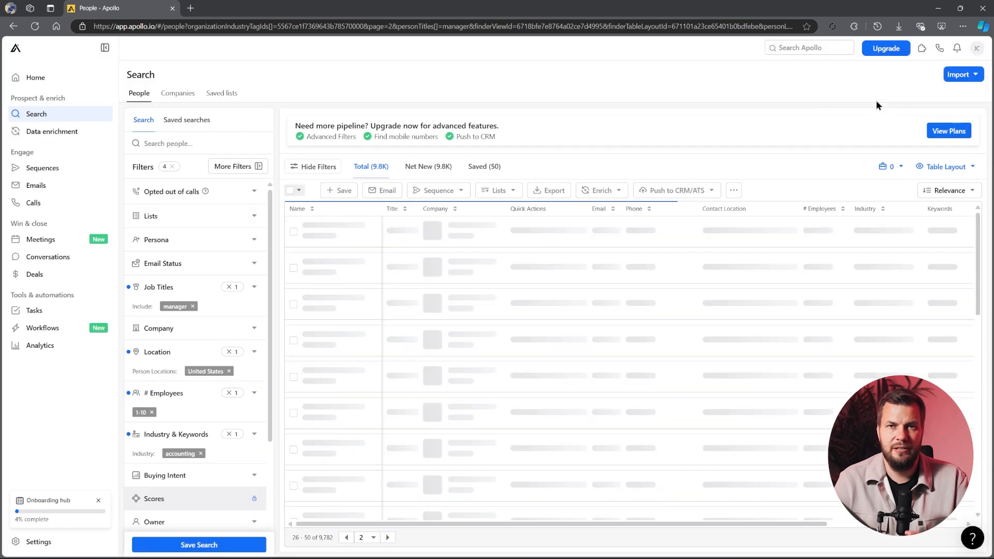
# Select all people on results page 2 and add them to the existing "Accountants List"
pyautogui.scroll(-3, 424, 449)
pyautogui.scroll(3, 455, 409)
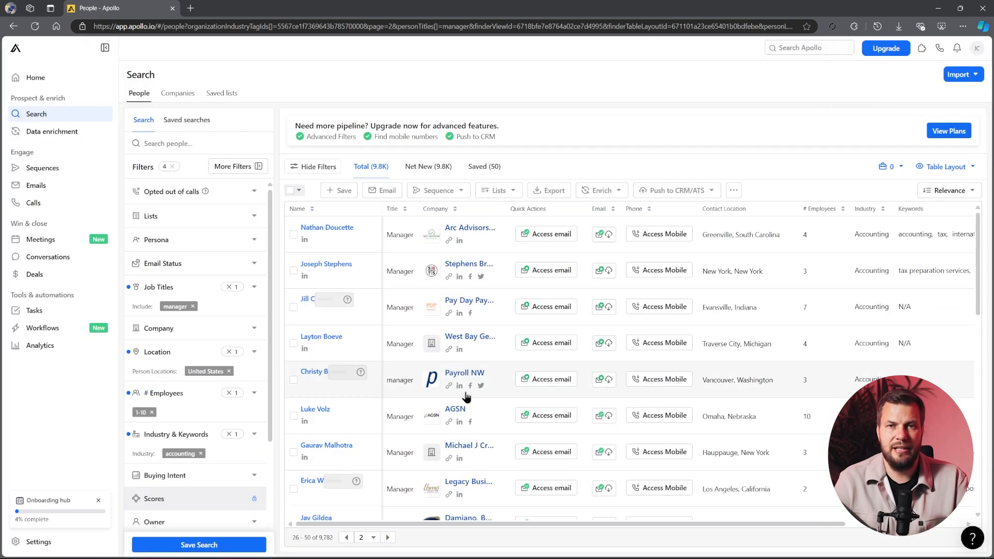
pyautogui.doubleClick(291, 192)
pyautogui.click(291, 191)
pyautogui.click(243, 208)
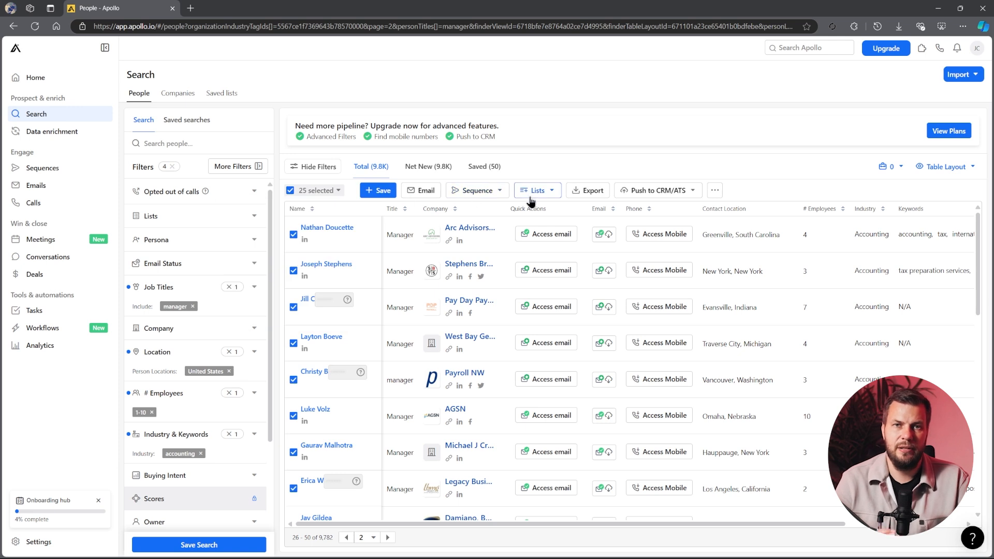
pyautogui.click(542, 209)
pyautogui.click(636, 163)
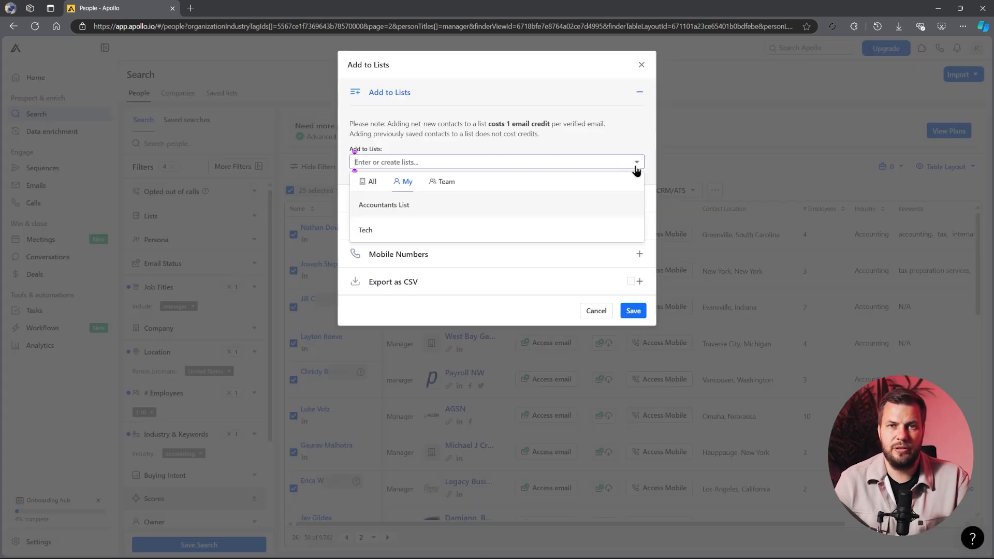
pyautogui.click(411, 206)
pyautogui.click(641, 312)
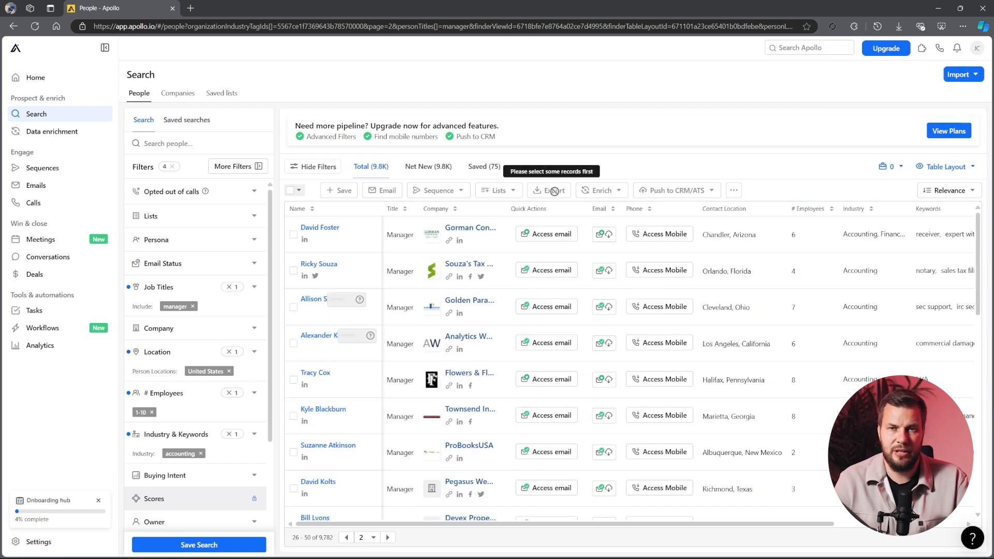
# Return to the first results page, start a new table layout and review its column preview
pyautogui.click(346, 538)
pyautogui.click(945, 166)
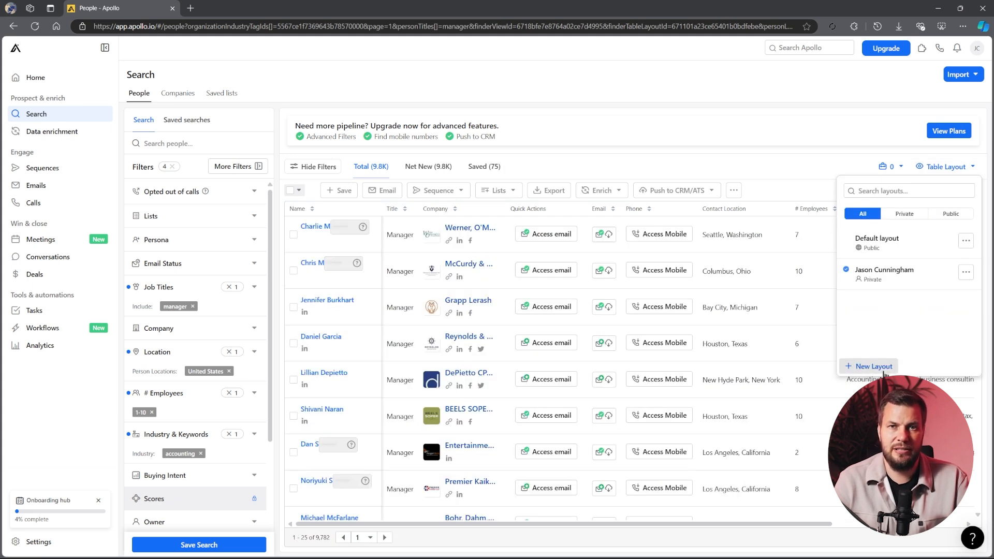
pyautogui.click(873, 366)
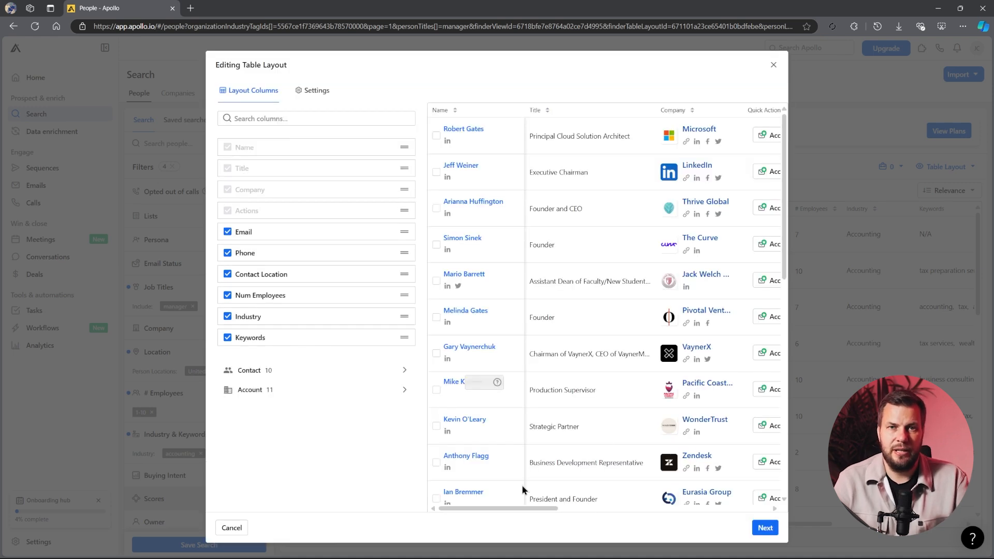
pyautogui.moveTo(486, 506); pyautogui.dragTo(460, 494)
pyautogui.scroll(-10, 637, 396)
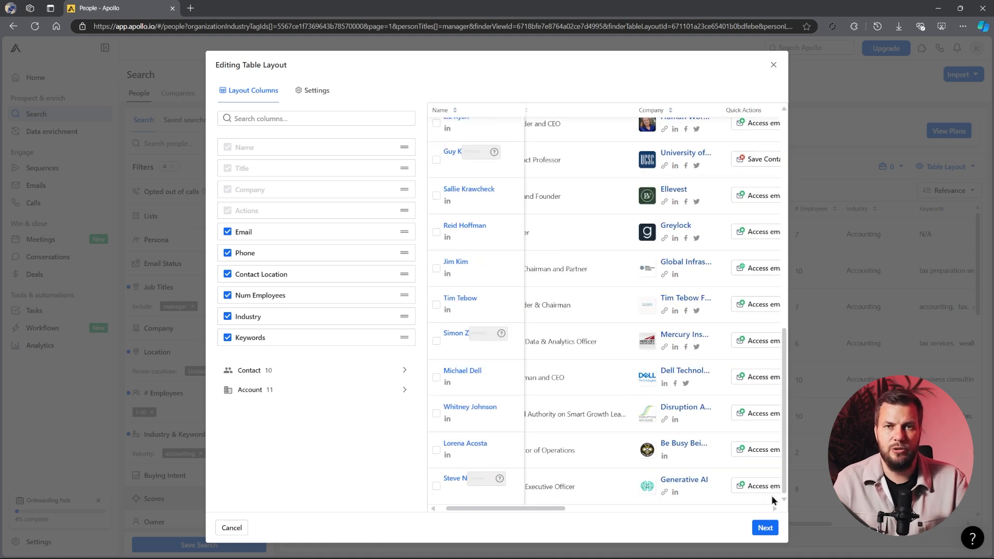
pyautogui.moveTo(783, 461); pyautogui.dragTo(798, 54)
pyautogui.moveTo(780, 250); pyautogui.dragTo(757, 130)
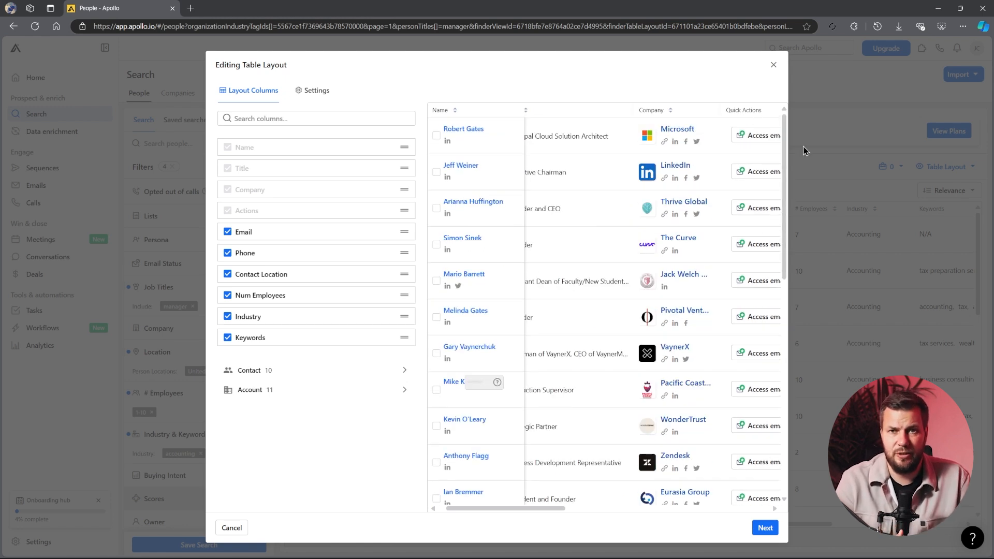
pyautogui.moveTo(528, 508); pyautogui.dragTo(758, 498)
# Name the table layout "Accountants Layout" with private visibility and create it
pyautogui.click(765, 527)
pyautogui.write('Accountant')
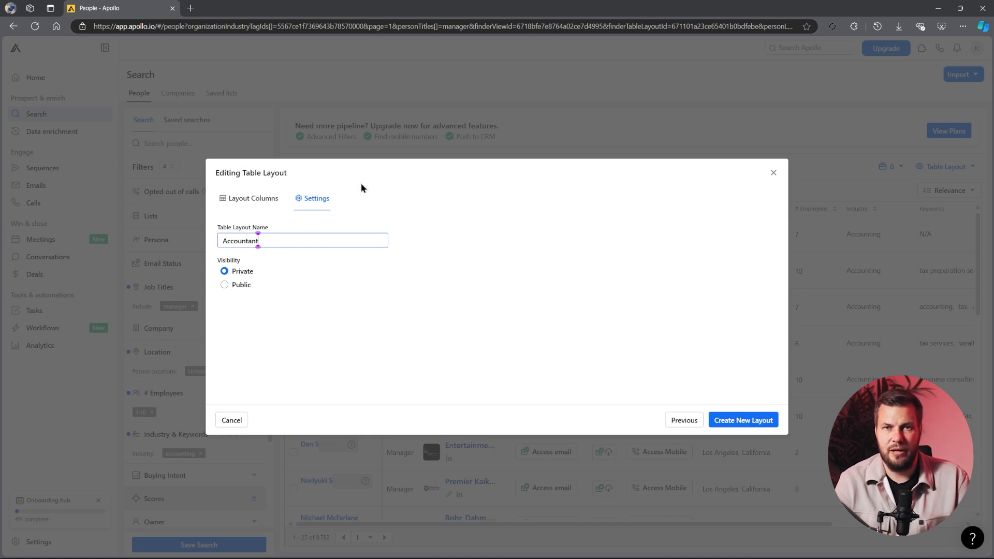
pyautogui.write('s Layout')
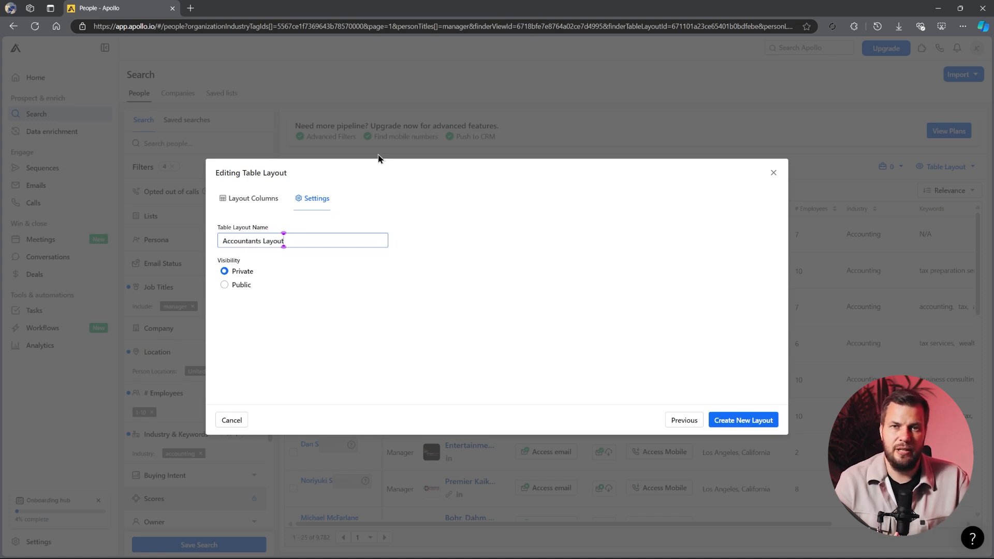
pyautogui.click(743, 420)
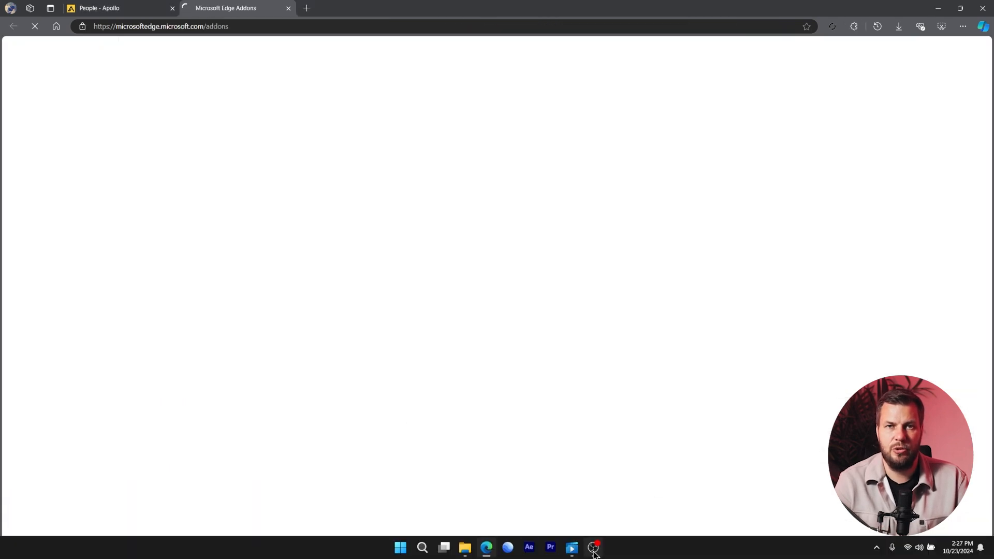
# Search the Microsoft Edge Add-ons store for "instant data scraper"
pyautogui.moveTo(571, 547)
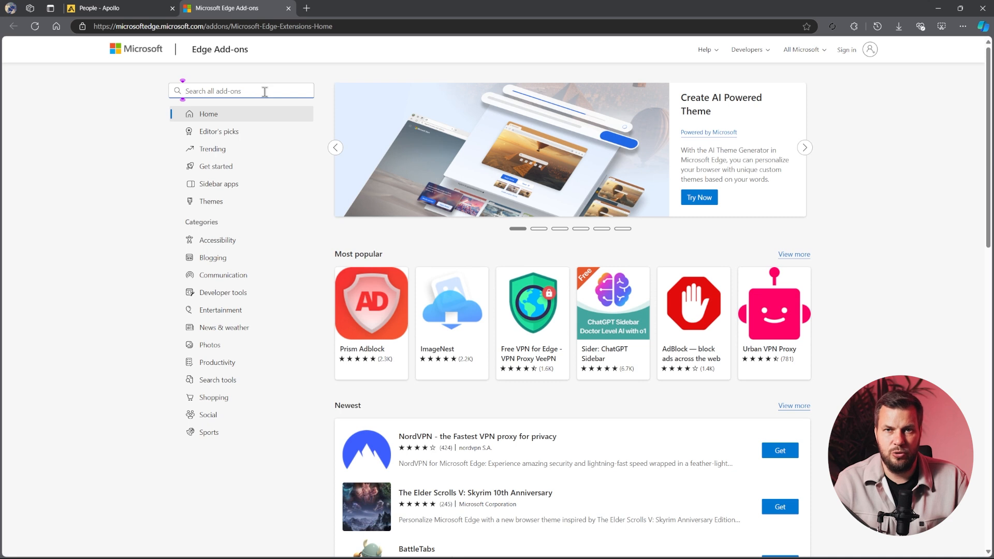
pyautogui.write('ins')
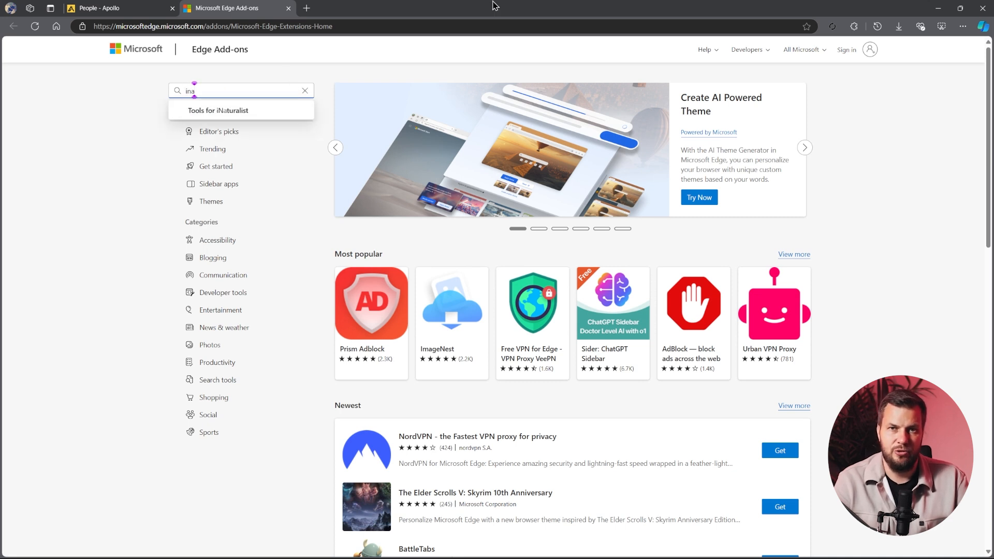
pyautogui.write('ta')
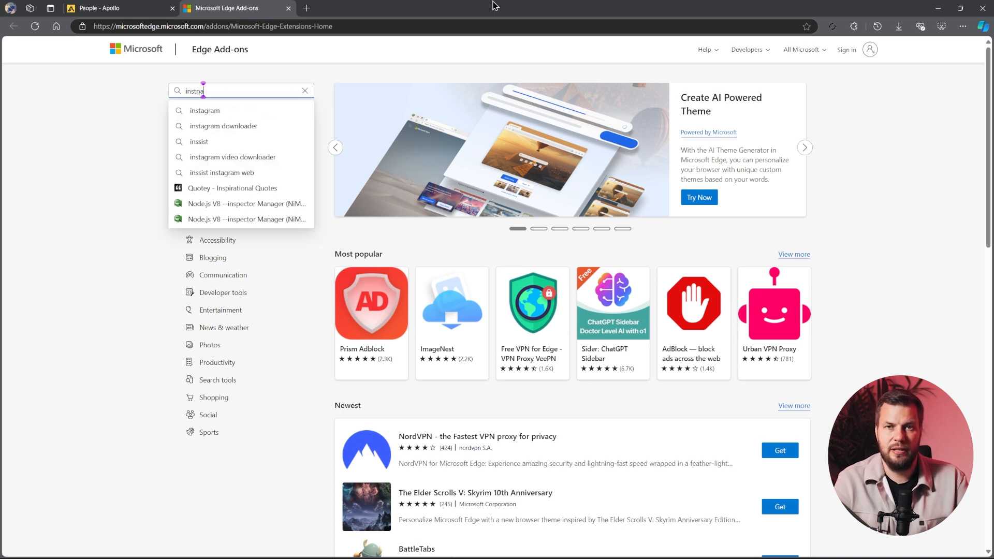
pyautogui.write('nt')
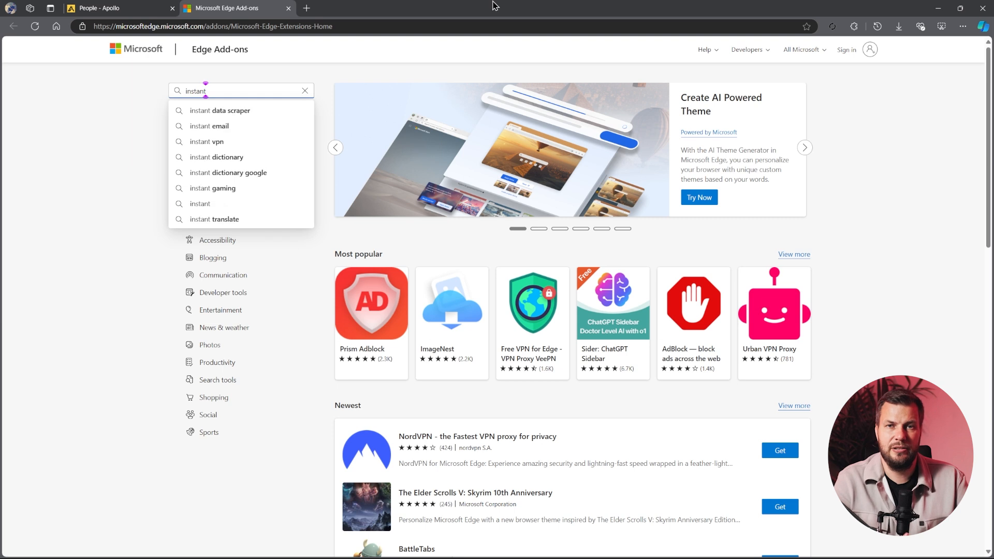
pyautogui.press('Down')
pyautogui.press('Return')
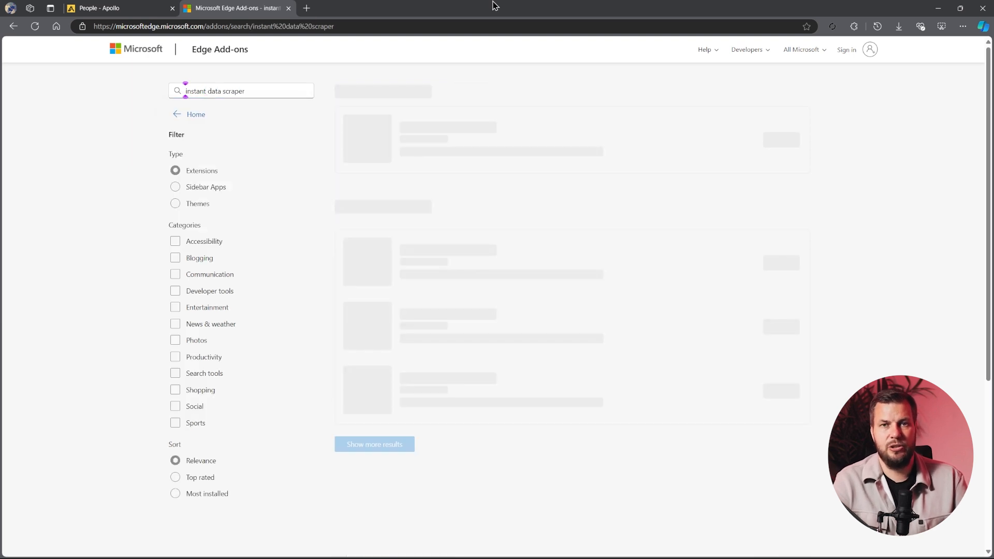
# Install the Instant Data Scraper extension by UAB WebRobots and show it among the browser's extensions
pyautogui.click(790, 143)
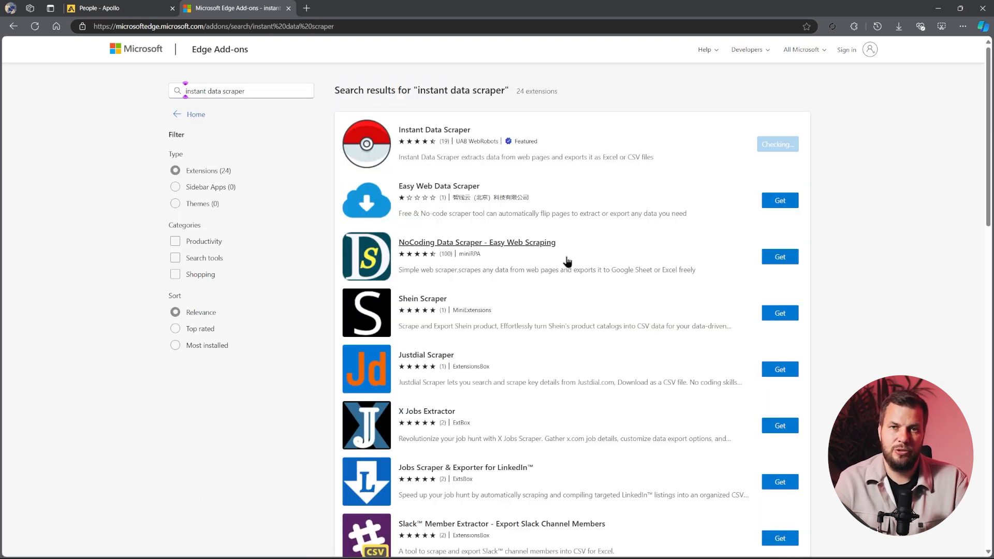
pyautogui.click(512, 101)
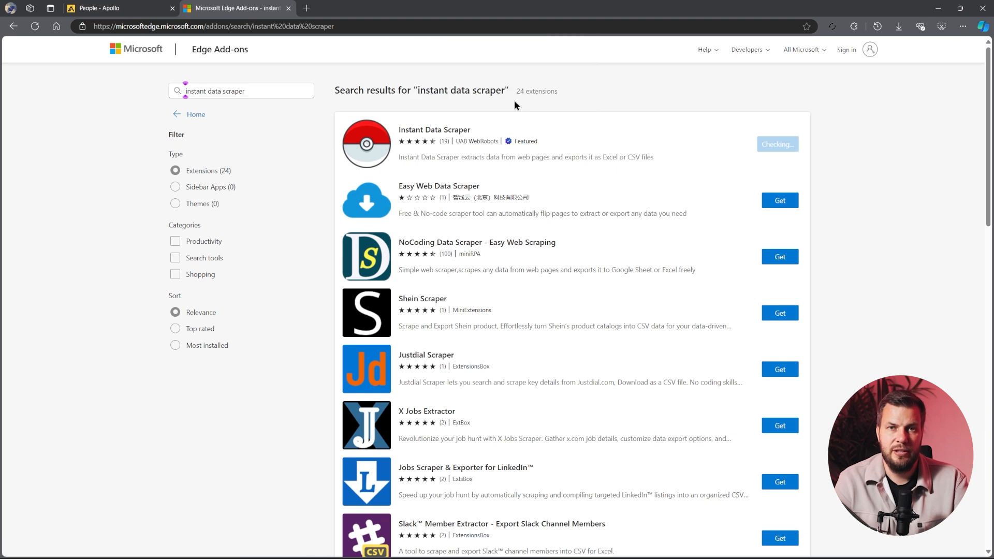
pyautogui.click(852, 30)
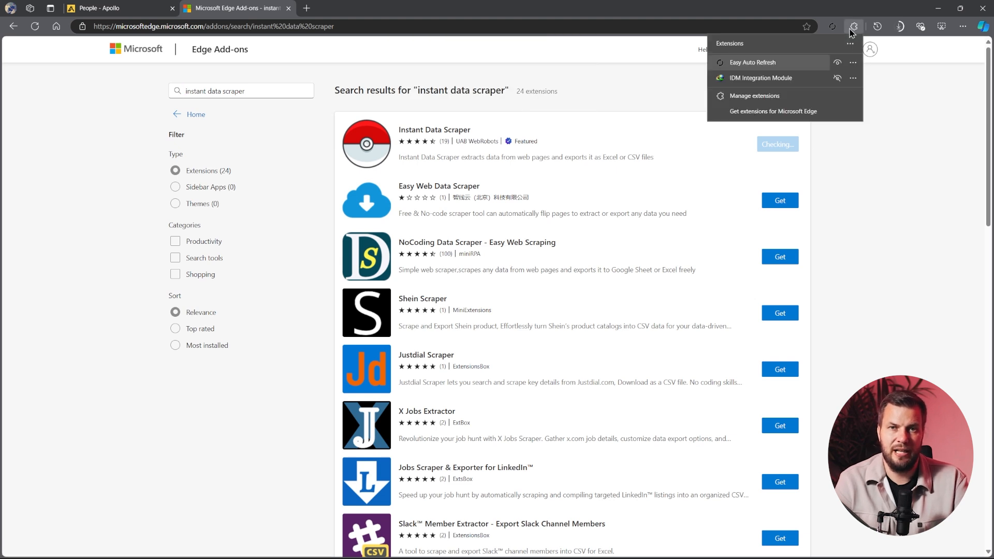
pyautogui.click(852, 29)
pyautogui.click(905, 205)
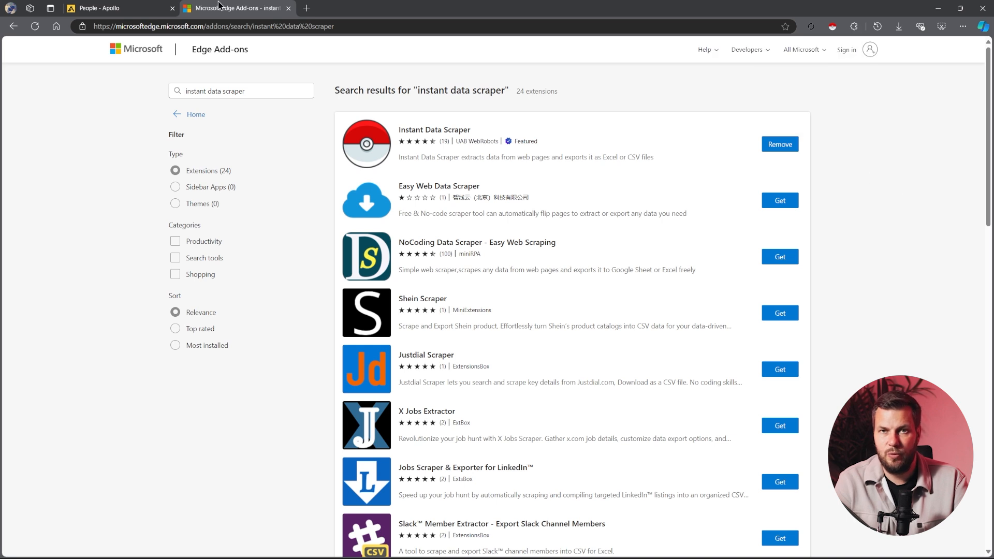
# Close the Edge Add-ons page and open the saved people lists in Apollo
pyautogui.middleClick(226, 6)
pyautogui.scroll(3, 228, 276)
pyautogui.click(216, 96)
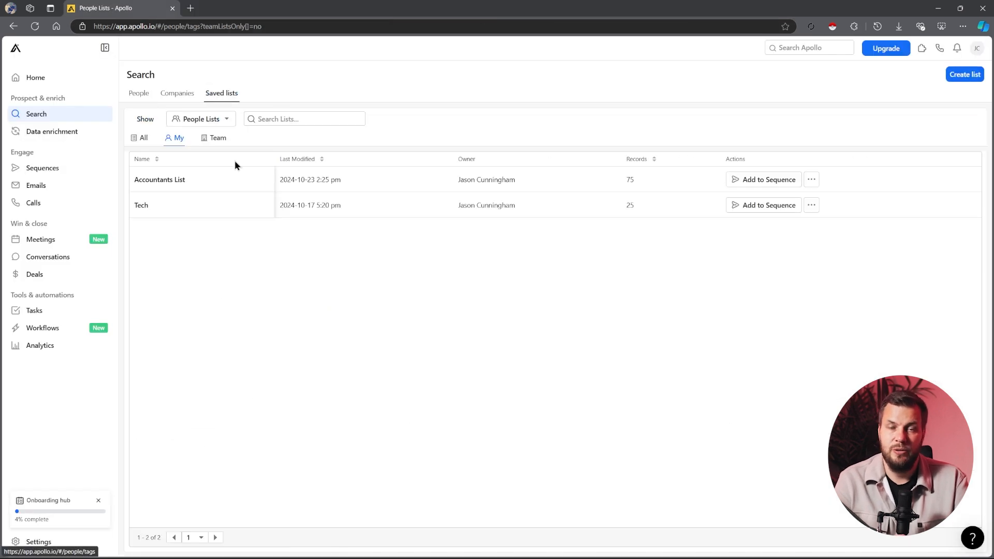
# Open the saved Accountants List and set Instant Data Scraper to capture its people table with a 4-second minimum delay
pyautogui.click(202, 182)
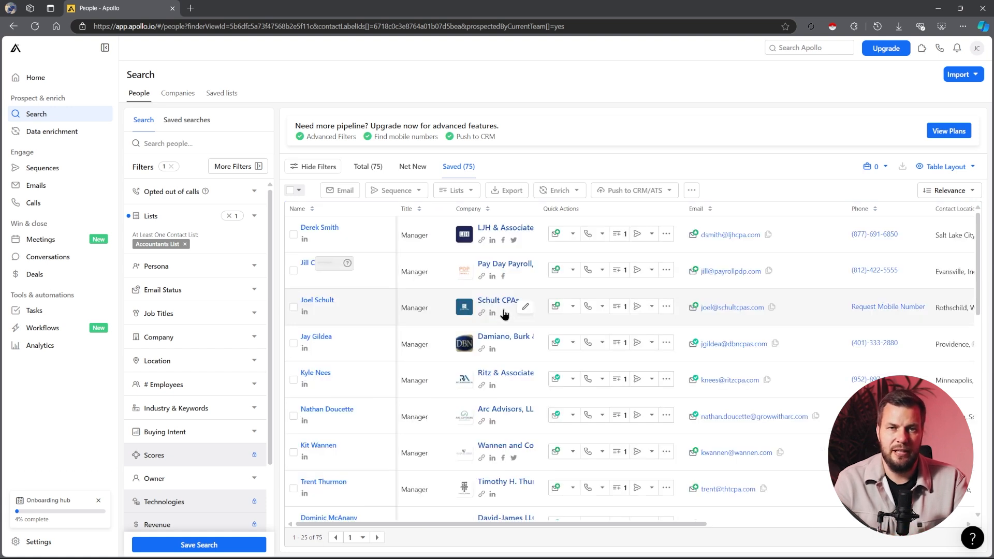
pyautogui.scroll(-6, 505, 314)
pyautogui.scroll(6, 456, 362)
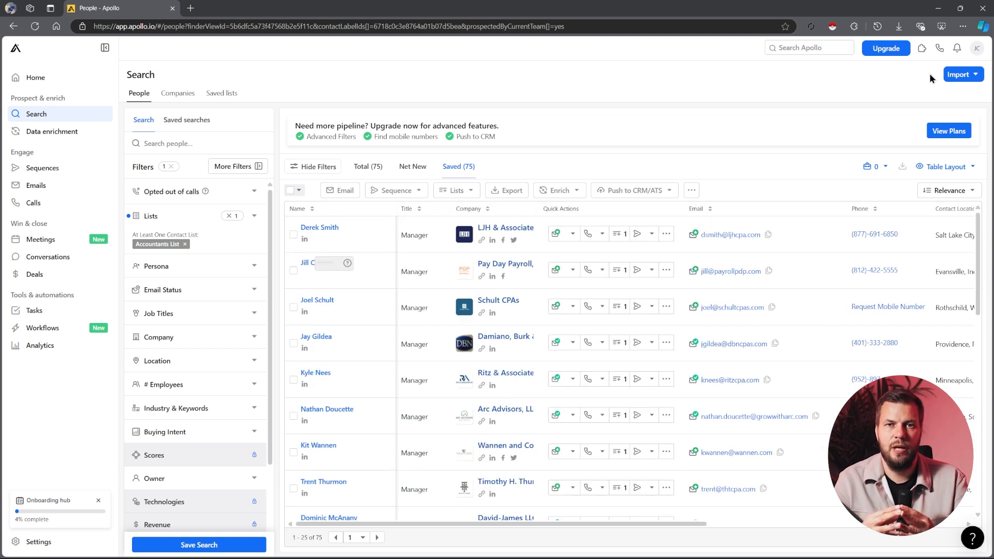
pyautogui.click(833, 29)
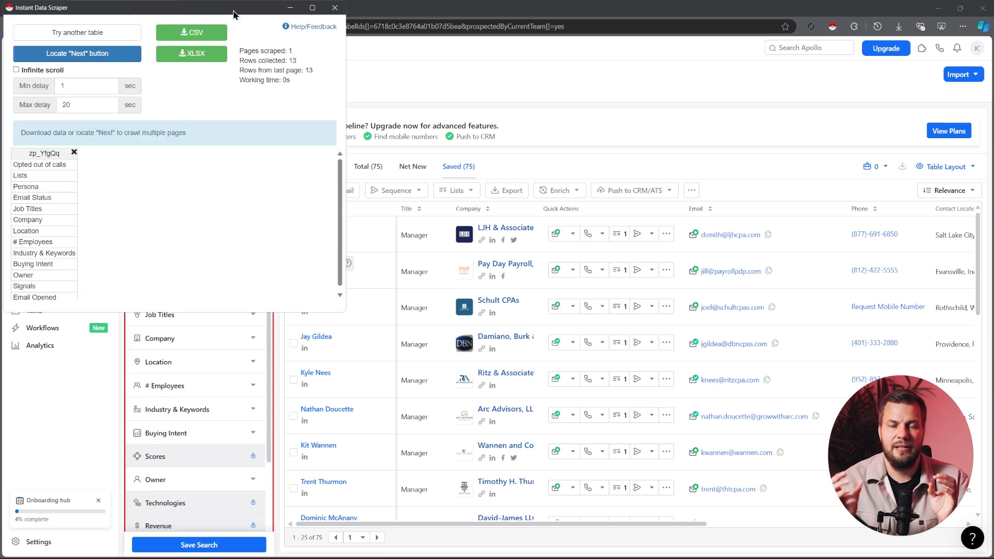
pyautogui.click(636, 123)
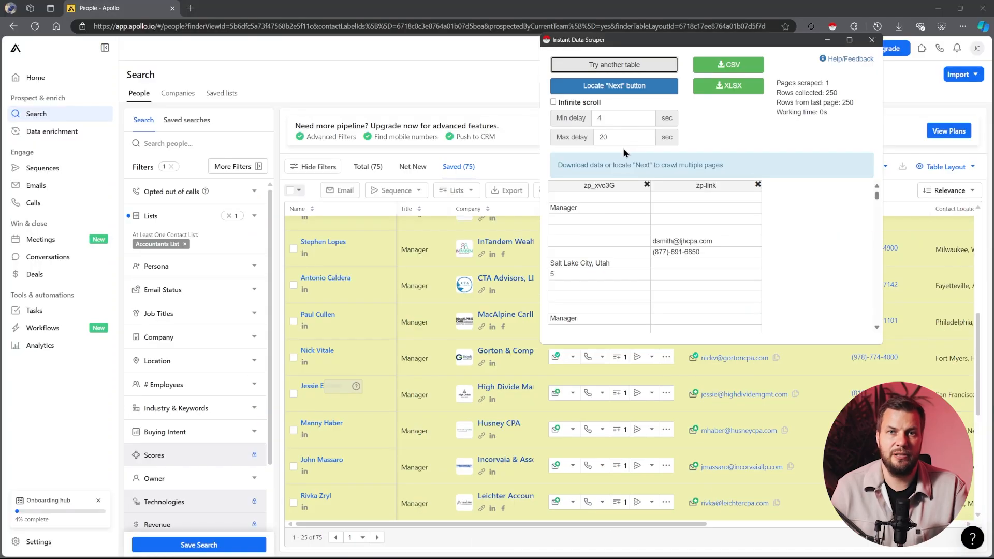
# Mark the list's next-page arrow as the scraper's "Next" button and crawl all pages of the Accountants List
pyautogui.click(616, 92)
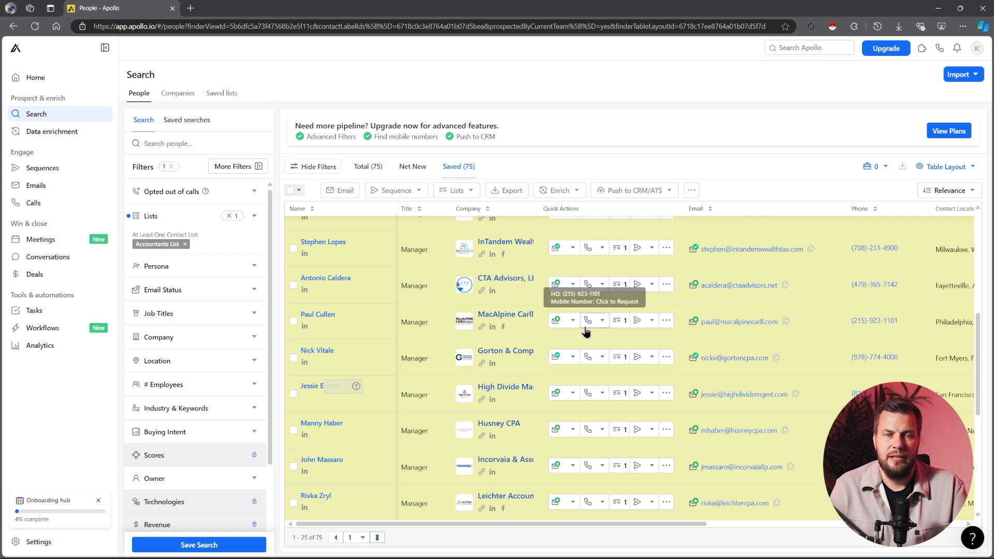
pyautogui.scroll(6, 586, 330)
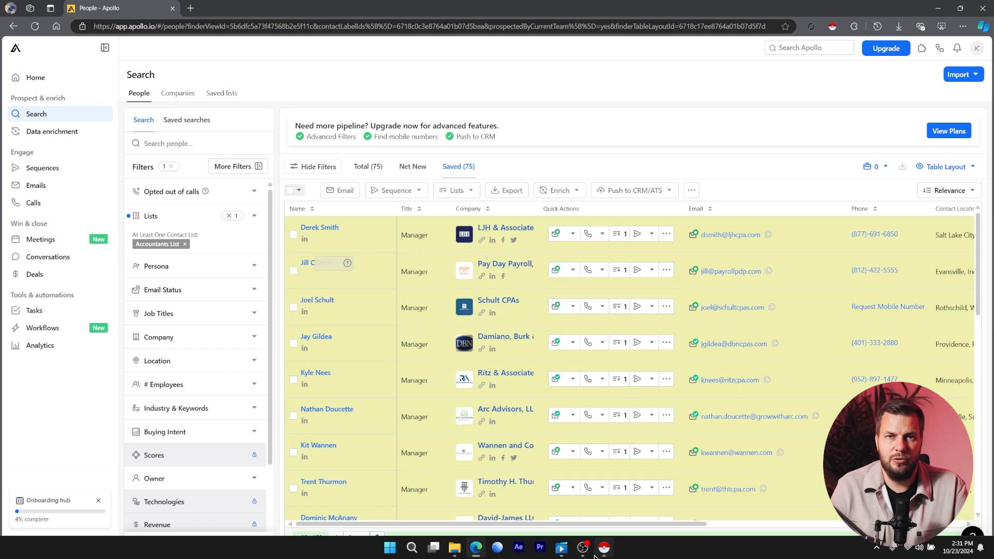
pyautogui.click(603, 547)
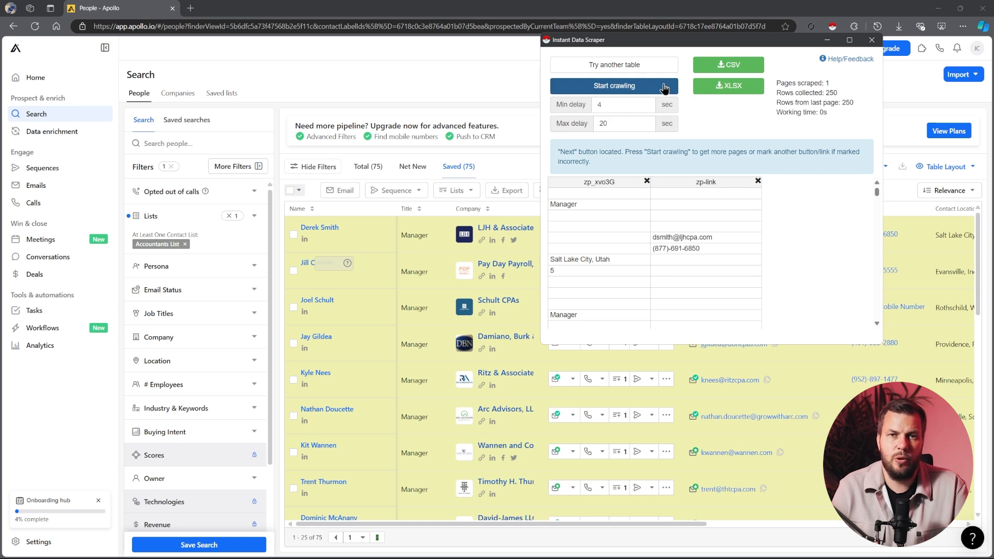
pyautogui.click(664, 87)
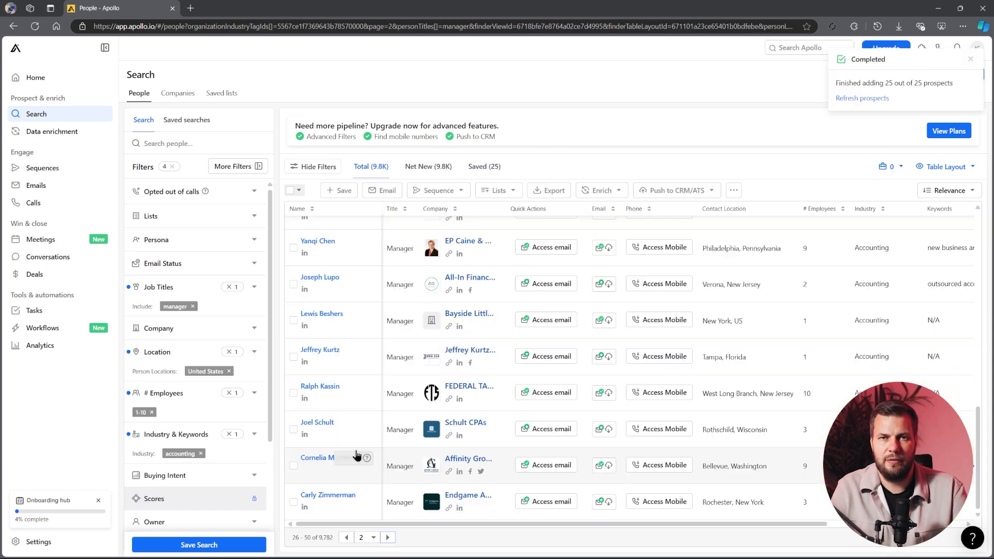
pyautogui.scroll(5, 355, 497)
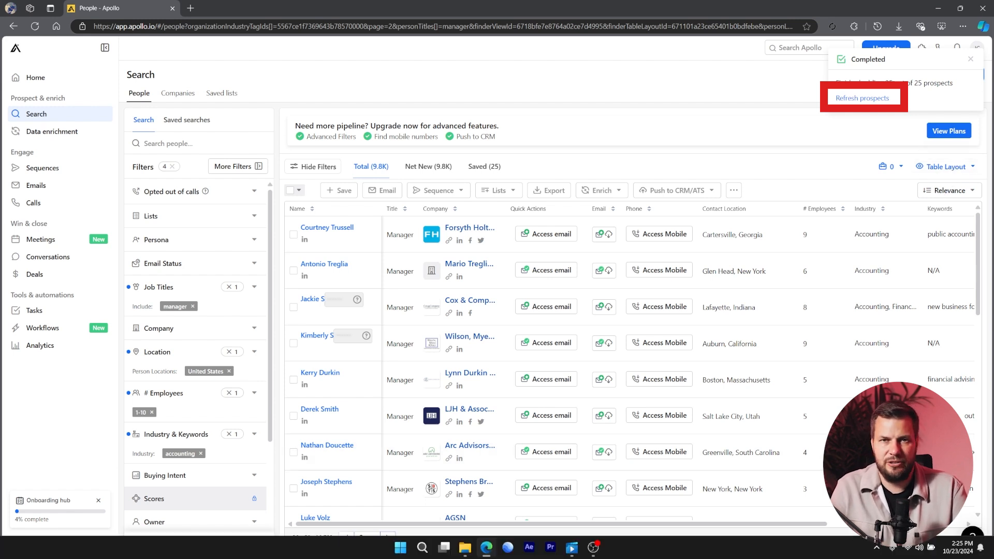
# Refresh the prospects in the filtered search for managers at US accounting companies with 1-10 employees
pyautogui.click(862, 98)
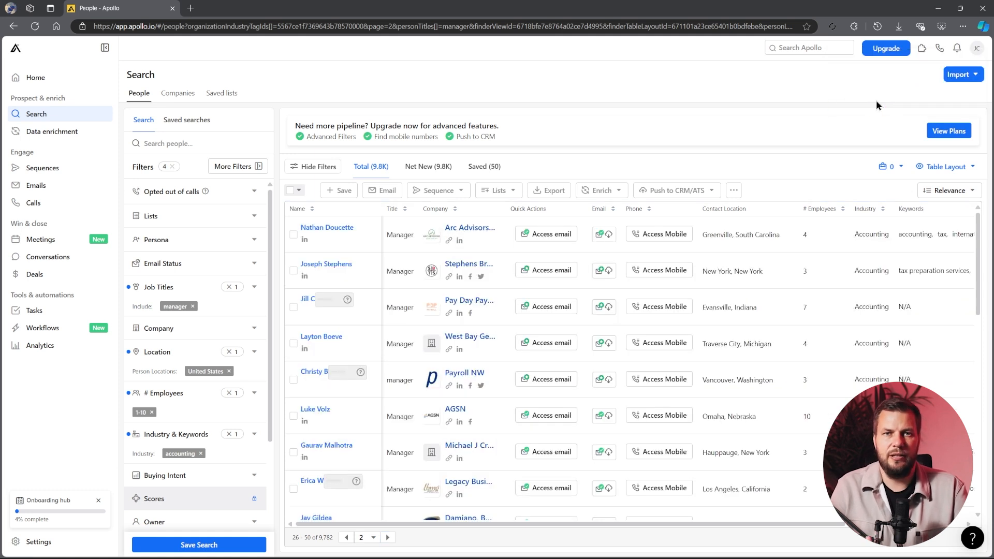
pyautogui.scroll(-6, 460, 440)
pyautogui.scroll(6, 430, 450)
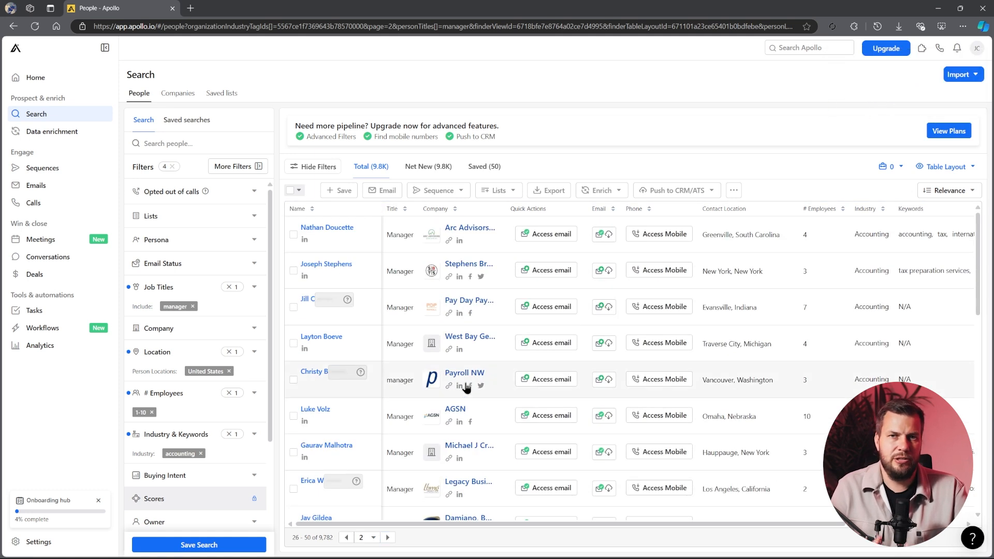
# Select all 25 people on the current results page for adding to a list
pyautogui.click(290, 190)
pyautogui.click(290, 191)
pyautogui.click(290, 192)
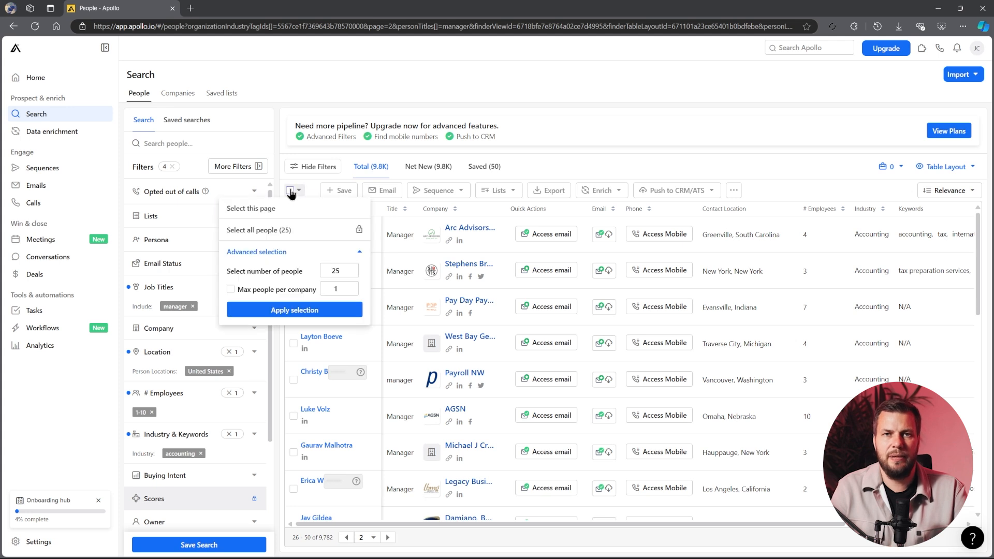
pyautogui.click(306, 207)
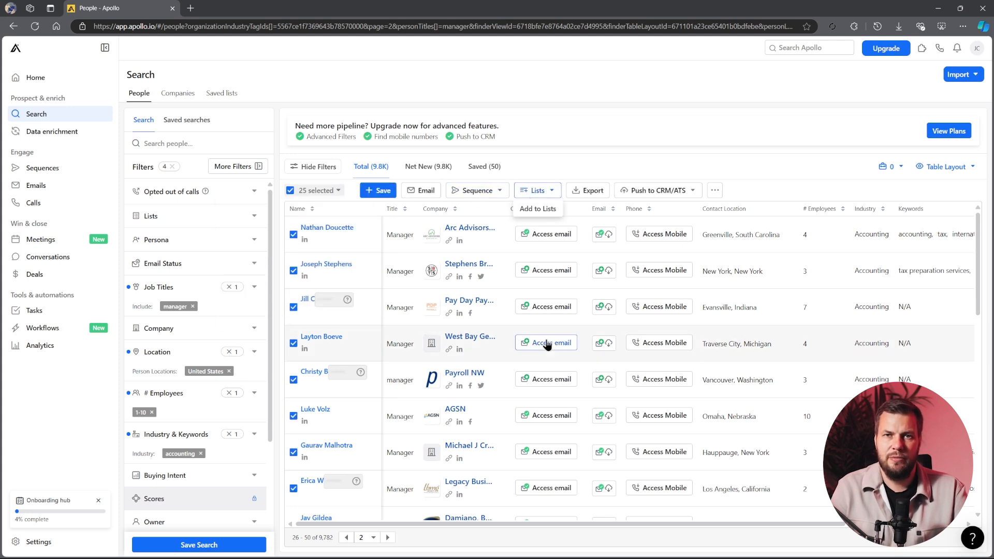